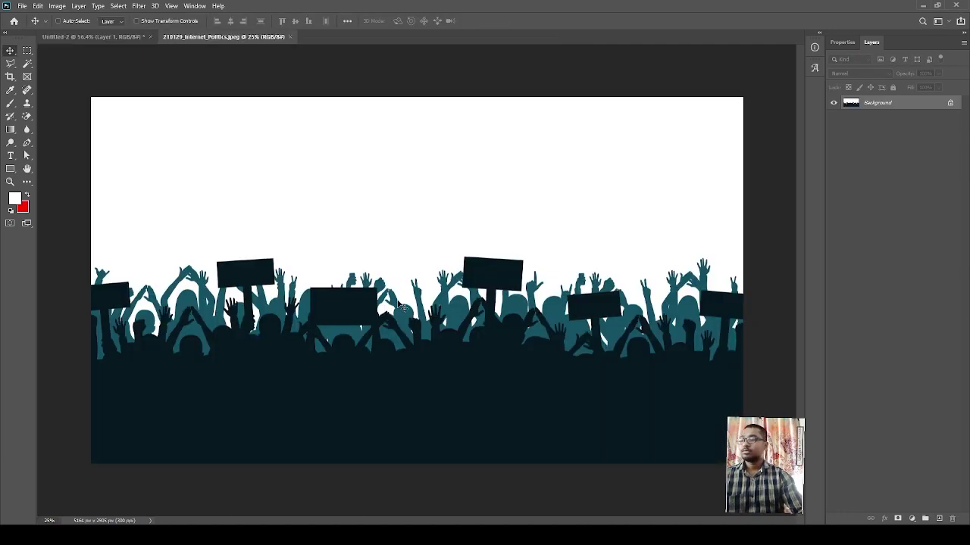
Duplicate the crowd layer and delete its white sky with the Magic Wand, leaving transparency
key(ctrl+j)
key(w)
click(350, 186)
key(Delete)
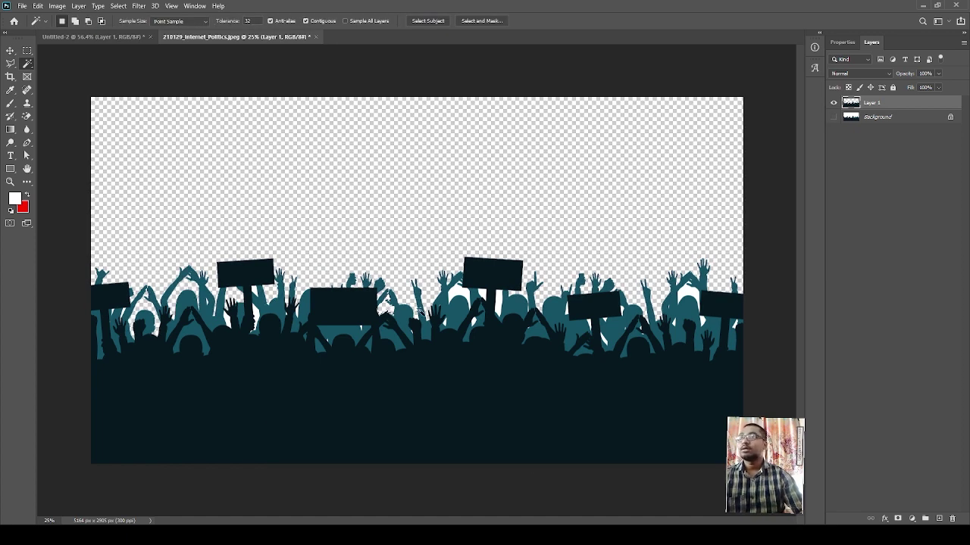
Move the crowd layer into the road poster, shrinking it and shifting it left
key(v)
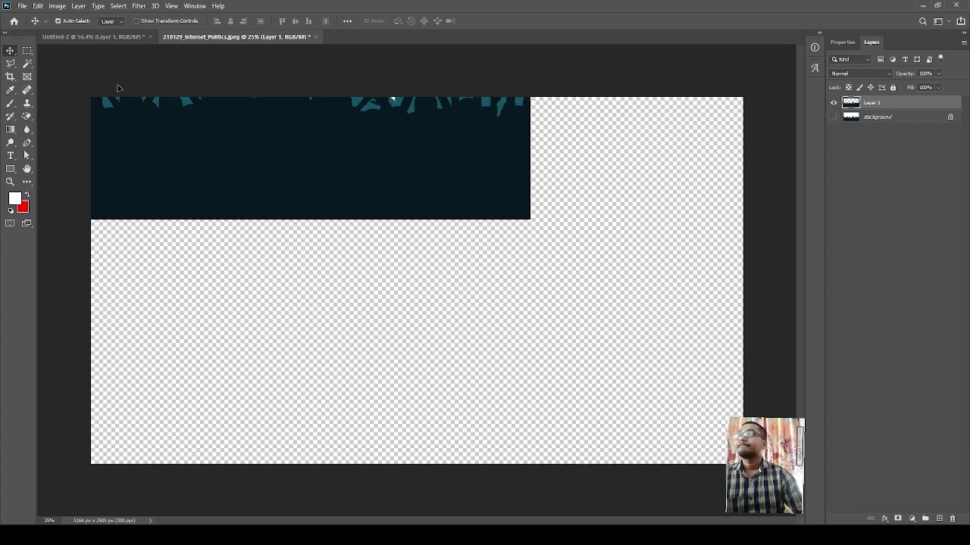
drag(417, 341, 487, 278)
key(ctrl+t)
key(Return)
scroll(372, 296, up, 3)
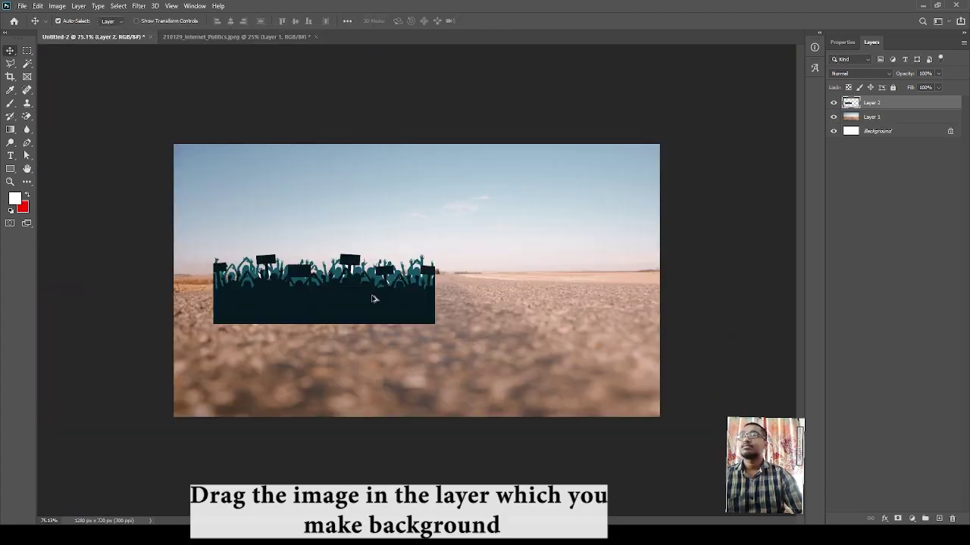
scroll(238, 293, up, 1)
scroll(275, 288, down, 1)
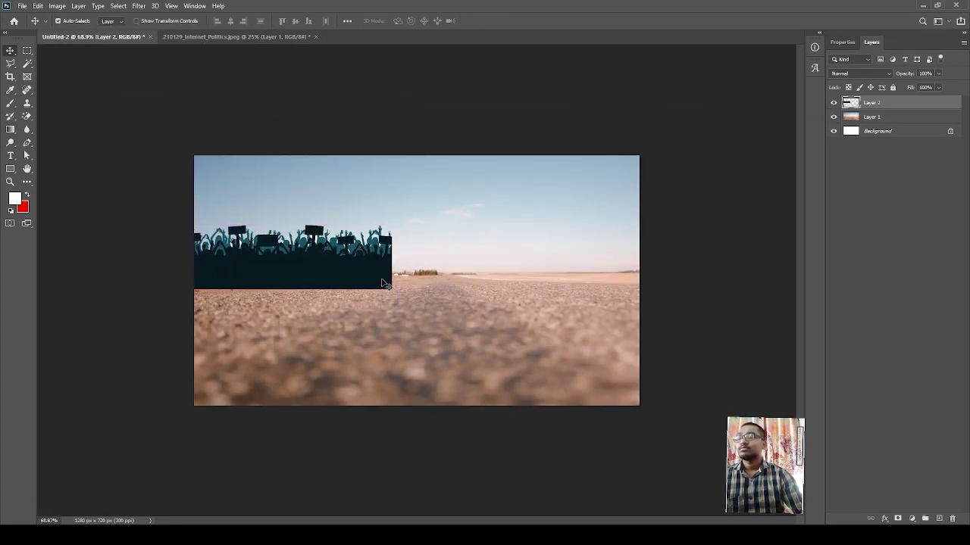
key(ctrl+t)
drag(402, 226, 363, 236)
key(Return)
Lay crowd copies side by side and merge the three crowd layers into one
mouse_move(296, 275)
mouse_down()
mouse_move(465, 275)
mouse_move(599, 258)
mouse_up()
click(879, 102)
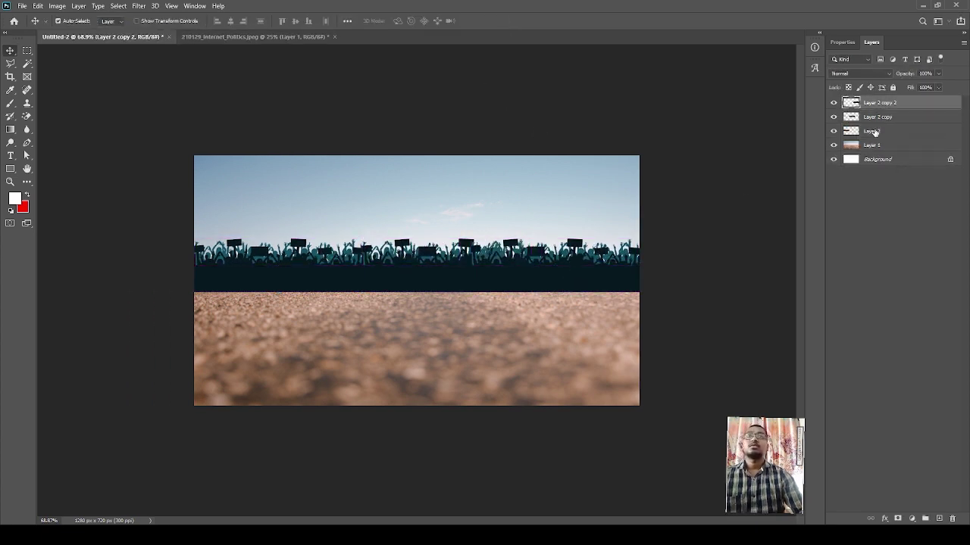
shift+click(873, 131)
key(ctrl+e)
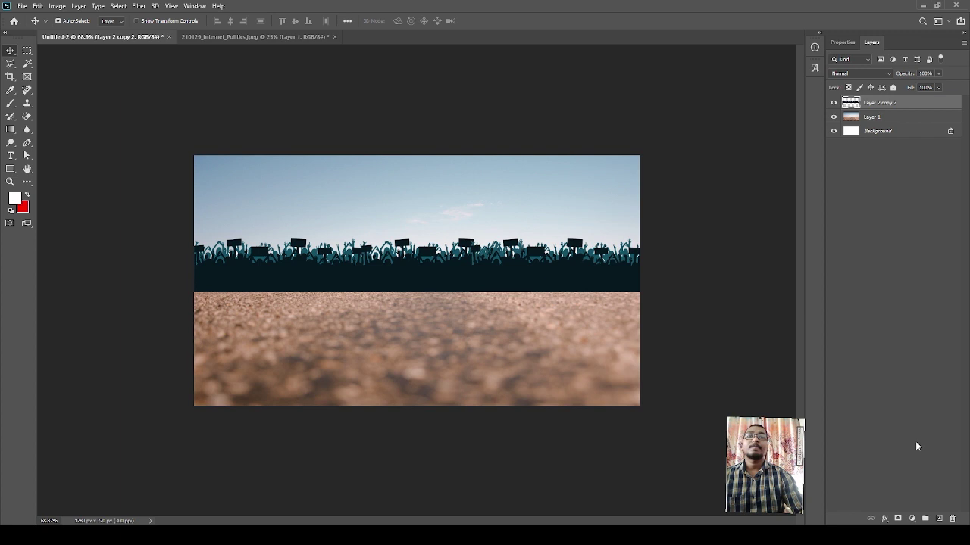
Mask the merged crowd layer and fade its lower edge with a gradient
click(897, 519)
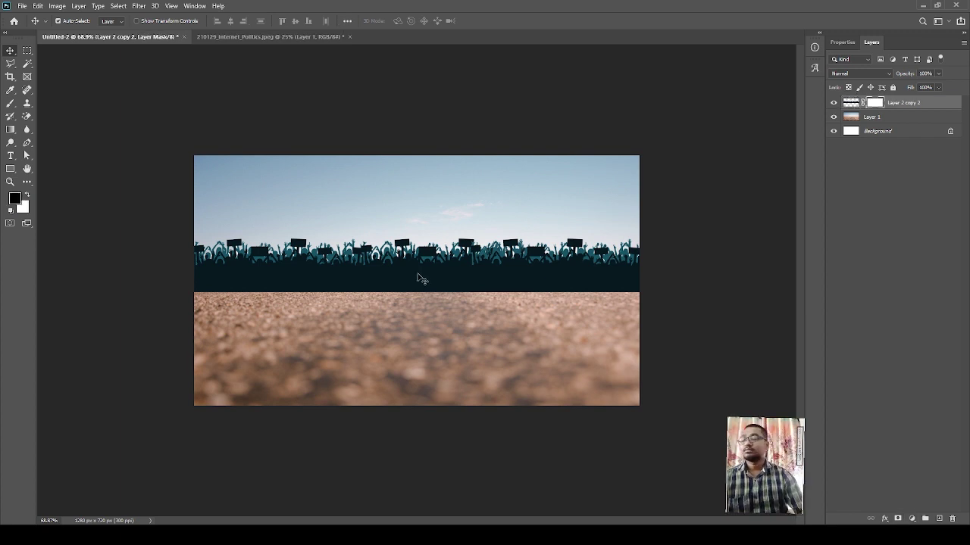
key(g)
mouse_move(400, 265)
mouse_down()
mouse_move(400, 292)
mouse_move(369, 290)
mouse_up()
Fit the paper texture over the poster and blend it as Soft Light
click(10, 52)
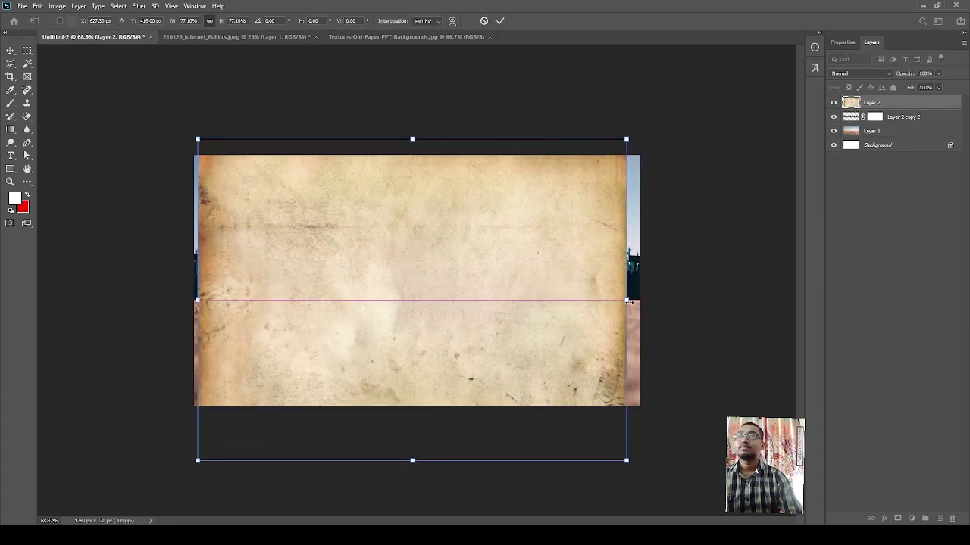
key(Return)
click(860, 74)
click(869, 213)
key(Up)
key(Down)
key(Down)
key(Down)
key(Up)
key(Up)
key(Up)
key(Down)
click(866, 201)
Close the source documents and bring the torn paper image into the poster
click(468, 36)
key(ctrl+w)
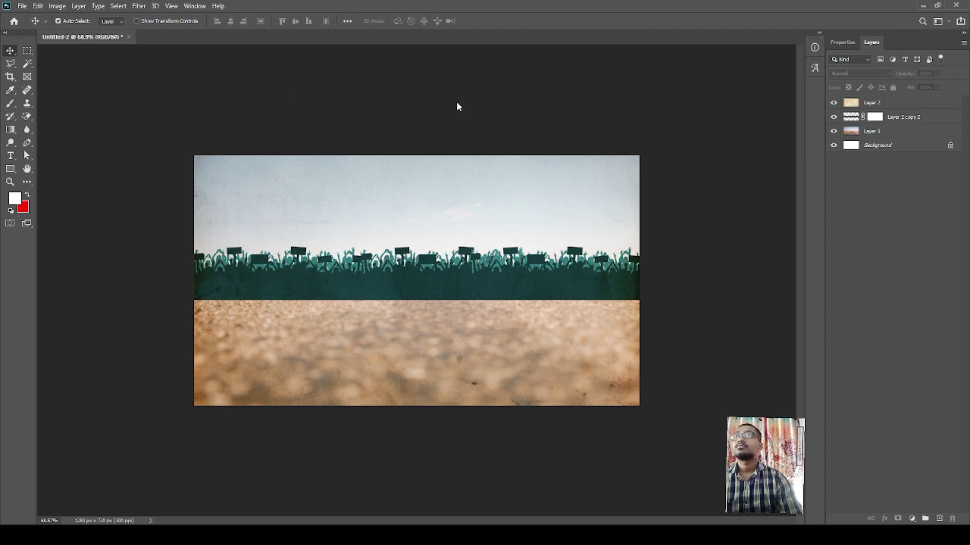
mouse_move(417, 280)
mouse_down()
mouse_move(535, 335)
mouse_move(522, 333)
mouse_up()
key(ctrl+t)
Squash the torn paper into a low banner and add the fist clipart without its white background
drag(422, 303, 447, 303)
key(Return)
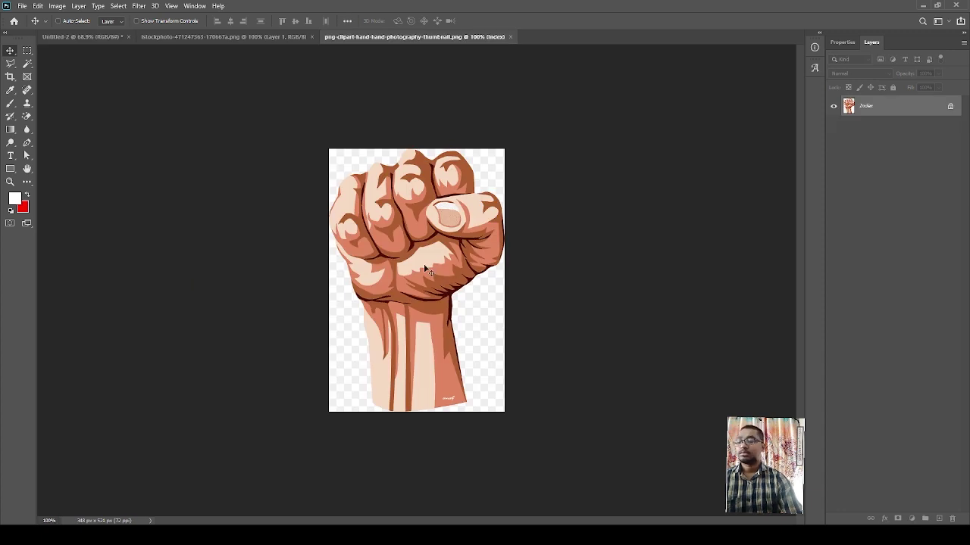
drag(518, 225, 392, 184)
key(i)
key(w)
click(375, 191)
key(Delete)
Shrink the fist, send it behind the crowd and raise it above the crowd's top edge
key(ctrl+d)
key(ctrl+t)
drag(459, 172, 453, 192)
key(ctrl+bracketleft)
key(ctrl+bracketleft)
key(ctrl+bracketleft)
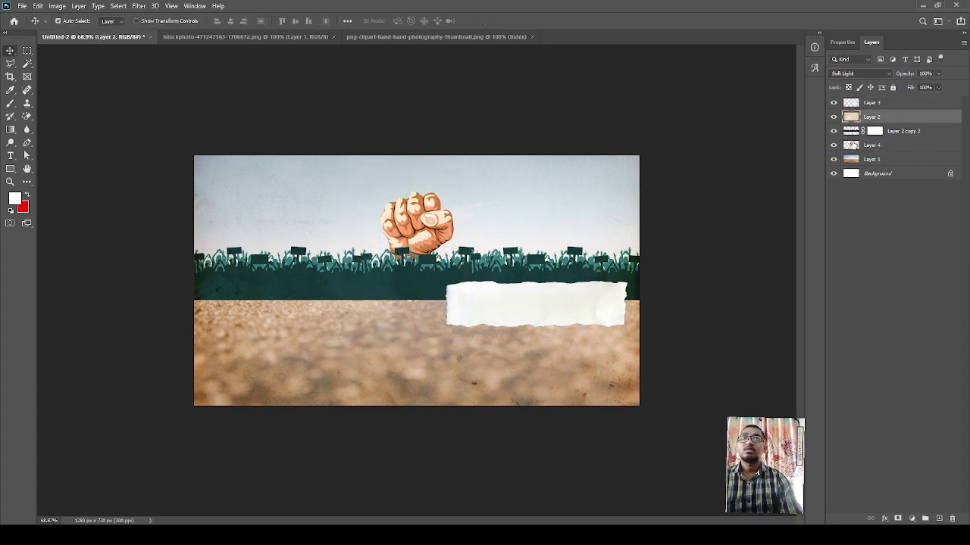
drag(417, 250, 428, 217)
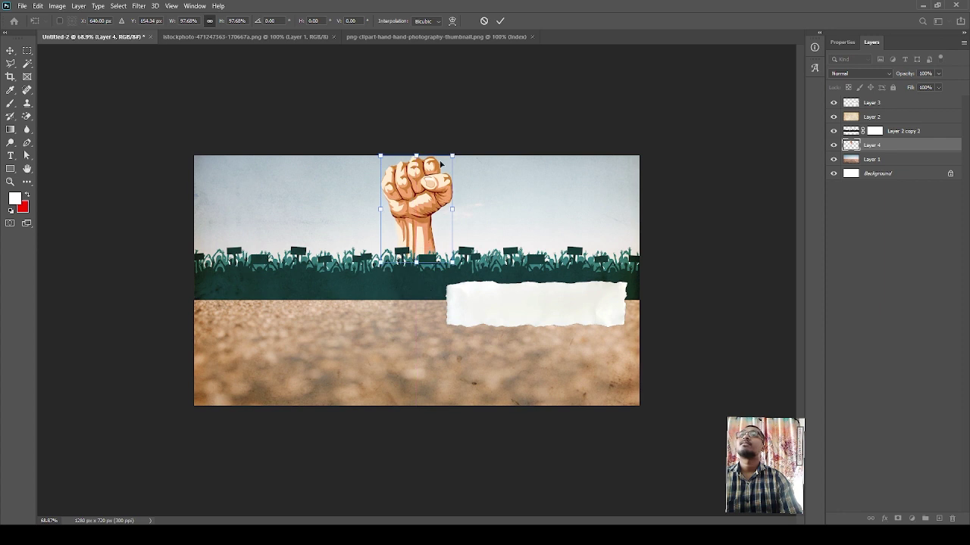
key(Return)
key(v)
click(541, 232)
drag(424, 223, 429, 221)
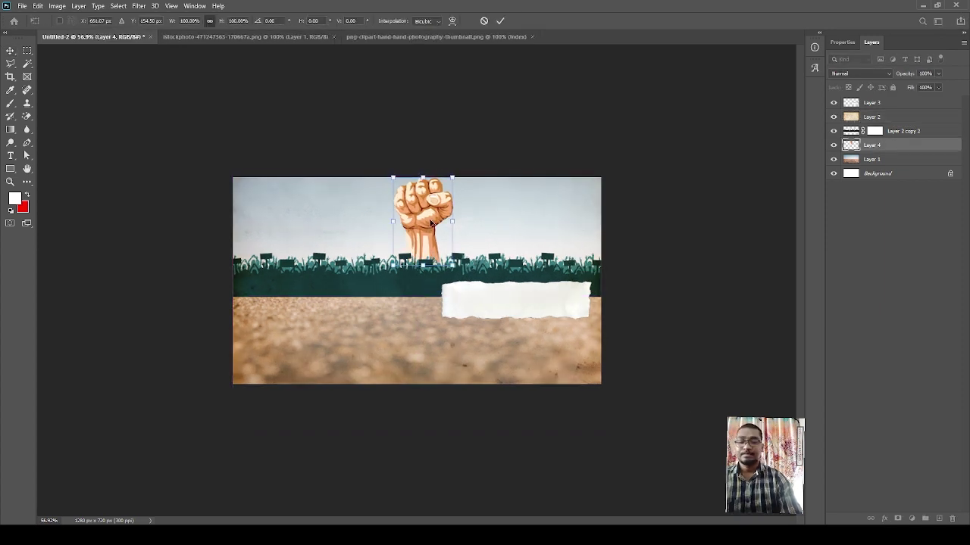
scroll(532, 150, up, 2)
key(alt+period)
Place the party flags graphic at the left, behind the crowd
mouse_move(531, 193)
mouse_down()
mouse_move(386, 241)
mouse_move(318, 240)
mouse_move(237, 199)
mouse_move(245, 205)
mouse_up()
key(ctrl+bracketleft)
key(ctrl+bracketleft)
key(ctrl+bracketleft)
key(ctrl+t)
key(Return)
click(598, 37)
Place the round voting-cross stamp at the left end of the banner
mouse_move(324, 288)
mouse_down()
mouse_move(574, 273)
mouse_move(468, 269)
mouse_move(477, 301)
mouse_move(469, 284)
mouse_up()
key(ctrl+t)
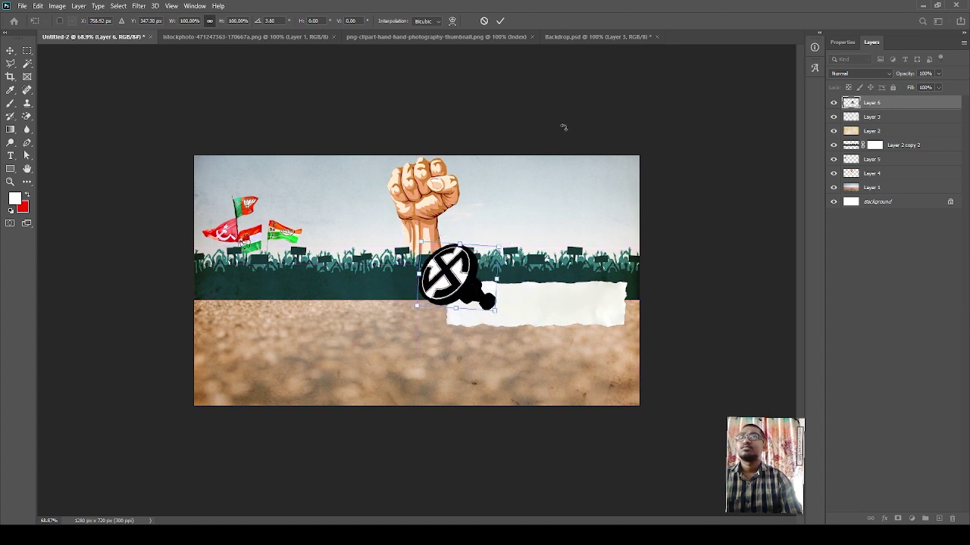
key(Return)
Stretch the white banner to the right edge and shrink the voting stamp slightly
drag(551, 298, 564, 275)
click(478, 303)
key(ctrl+t)
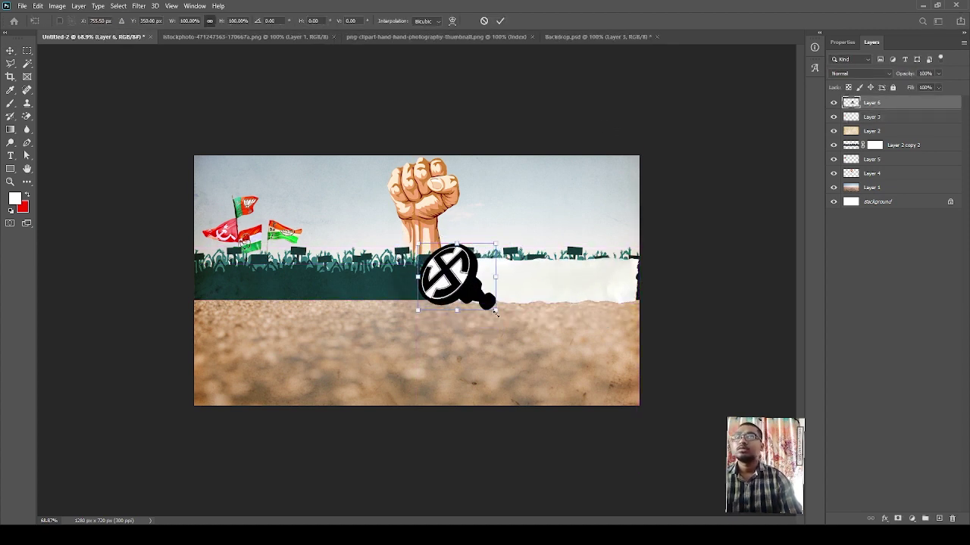
drag(495, 312, 476, 301)
click(500, 21)
click(426, 298)
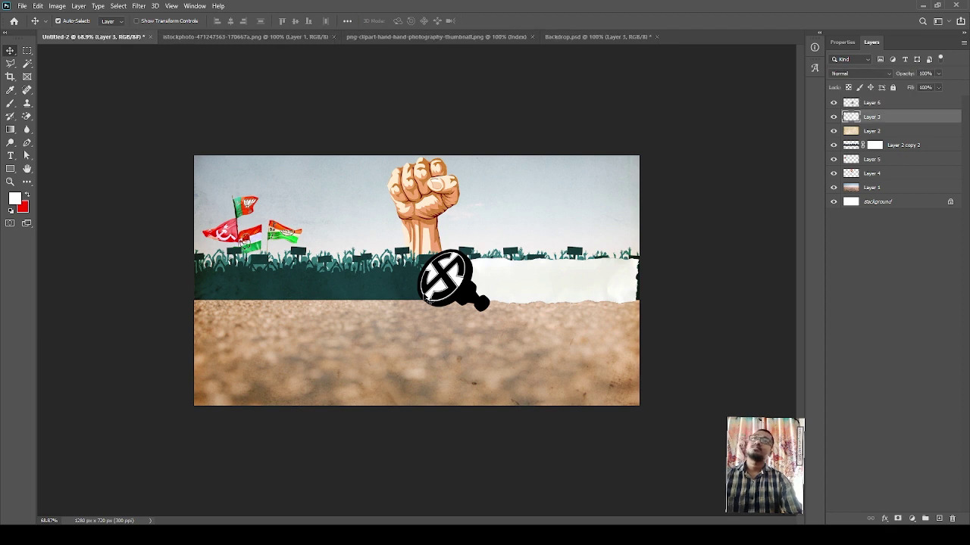
Lower the crowd layer's Hue/Saturation Lightness so the teal silhouette turns black
click(844, 148)
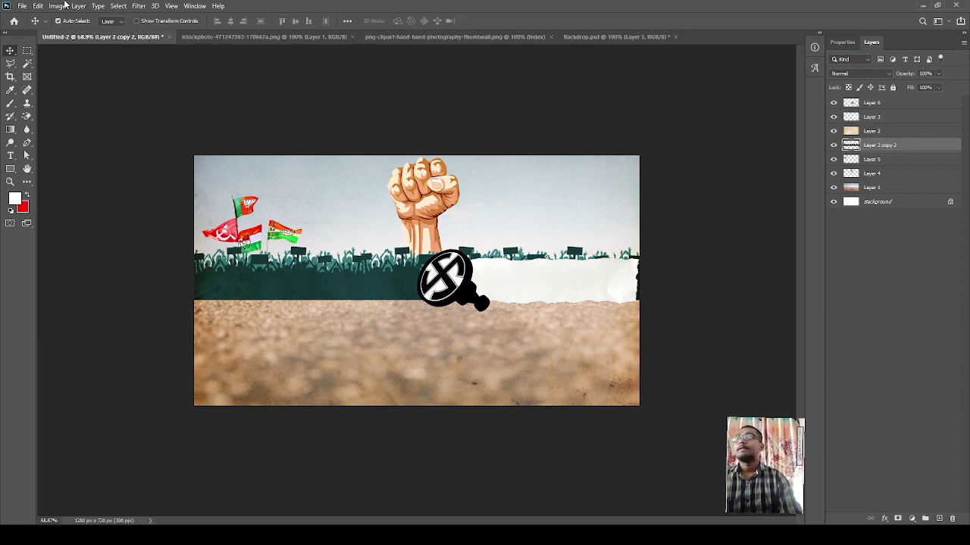
key(ctrl+u)
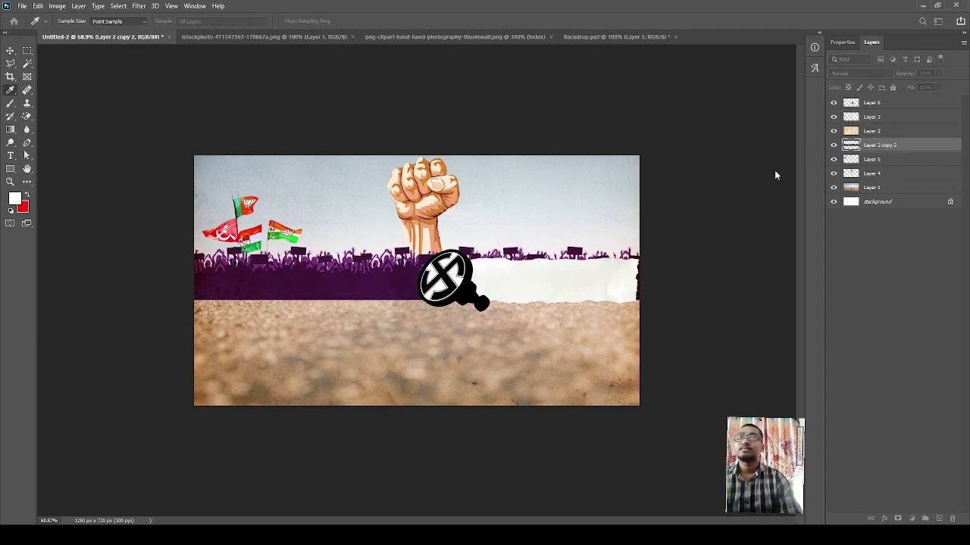
key(Escape)
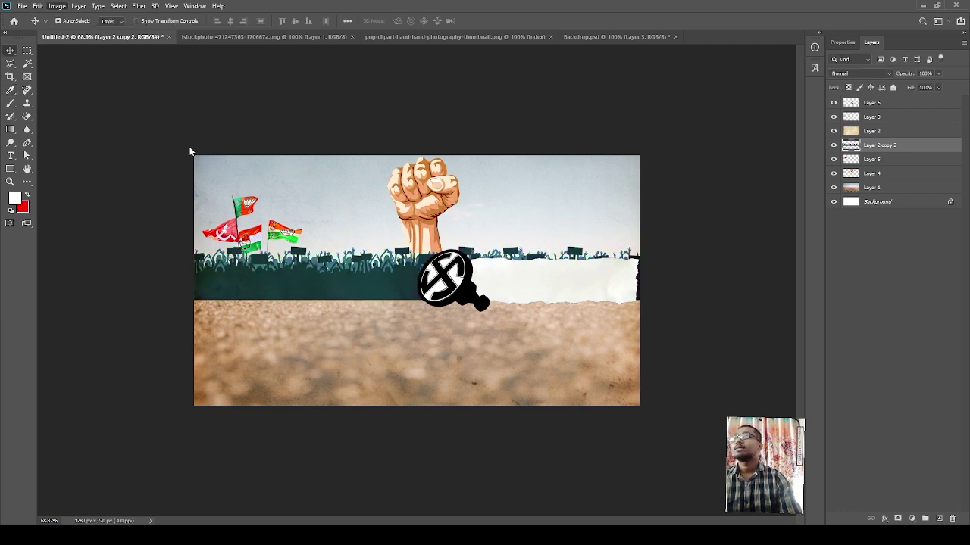
key(ctrl+u)
key(Return)
click(888, 233)
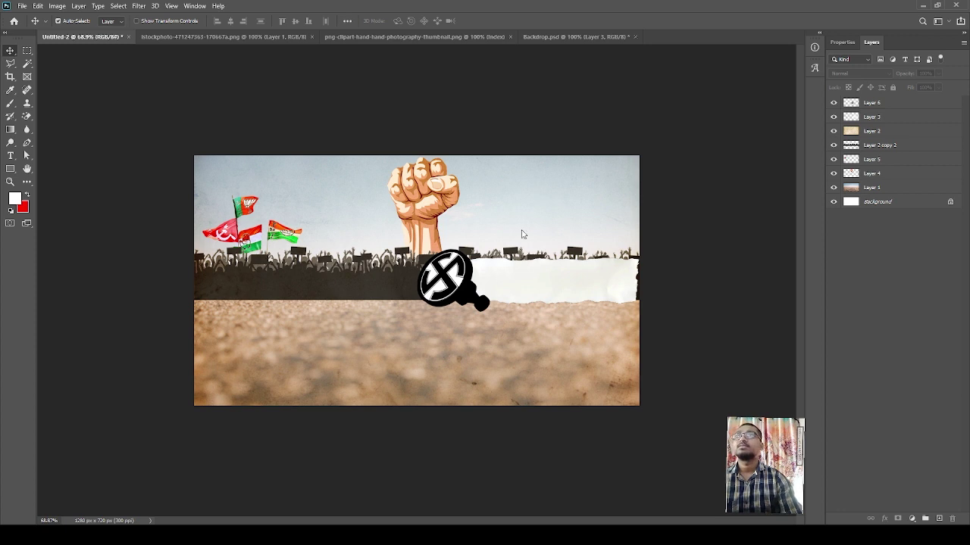
Bring the VOTE illustration in behind the crowd and enlarge it up and left
mouse_move(416, 277)
mouse_down()
mouse_move(547, 221)
mouse_move(359, 229)
mouse_up()
key(ctrl+bracketleft)
key(ctrl+bracketleft)
key(ctrl+bracketleft)
key(ctrl+bracketleft)
key(ctrl+bracketleft)
key(ctrl+bracketleft)
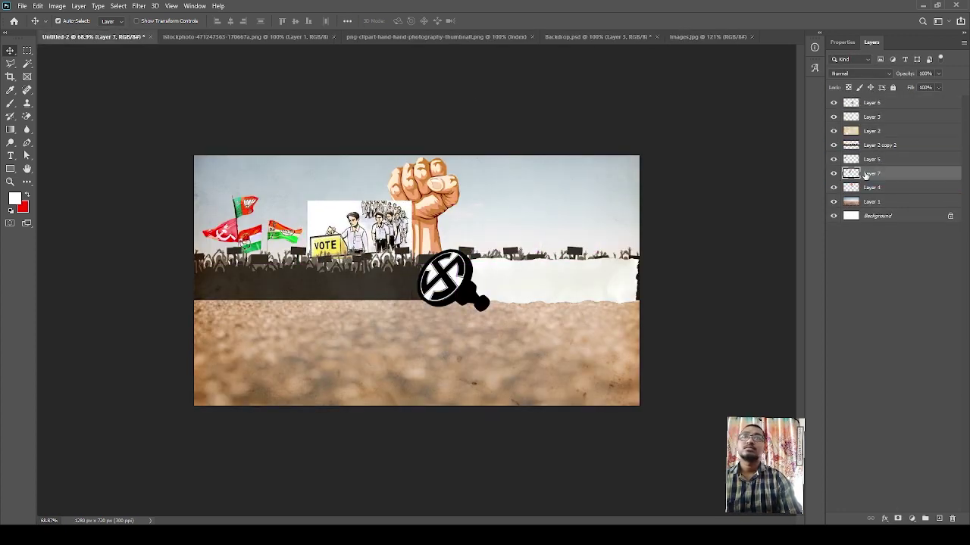
key(ctrl+t)
drag(307, 201, 294, 188)
key(Return)
Delete the VOTE picture's white background and set its blend mode to Luminosity
key(w)
key(Delete)
key(ctrl+d)
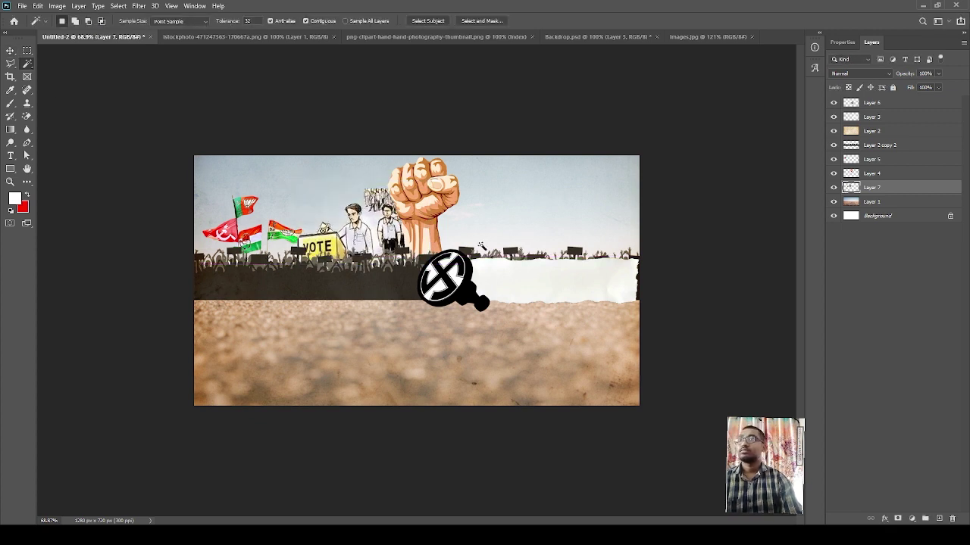
key(v)
key(alt+shift+y)
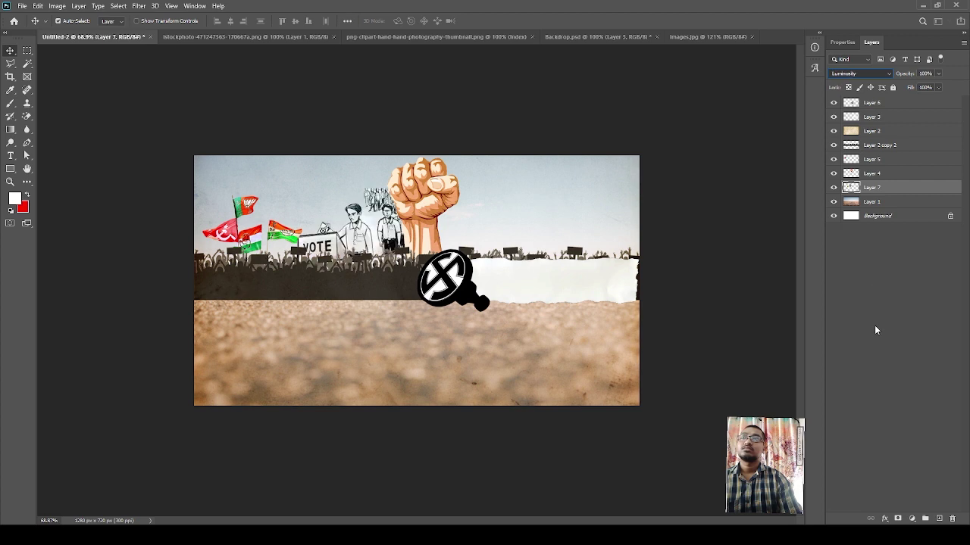
click(27, 64)
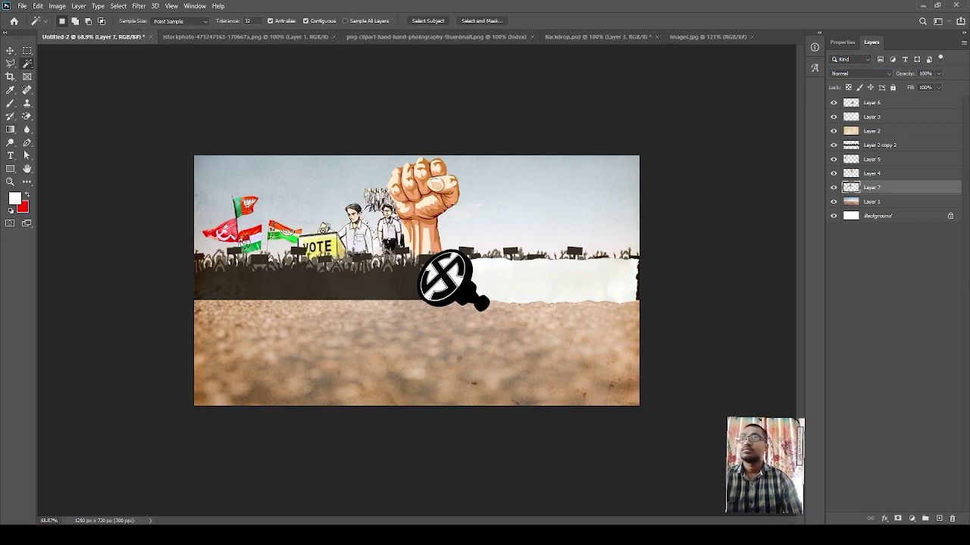
scroll(390, 258, up, 3)
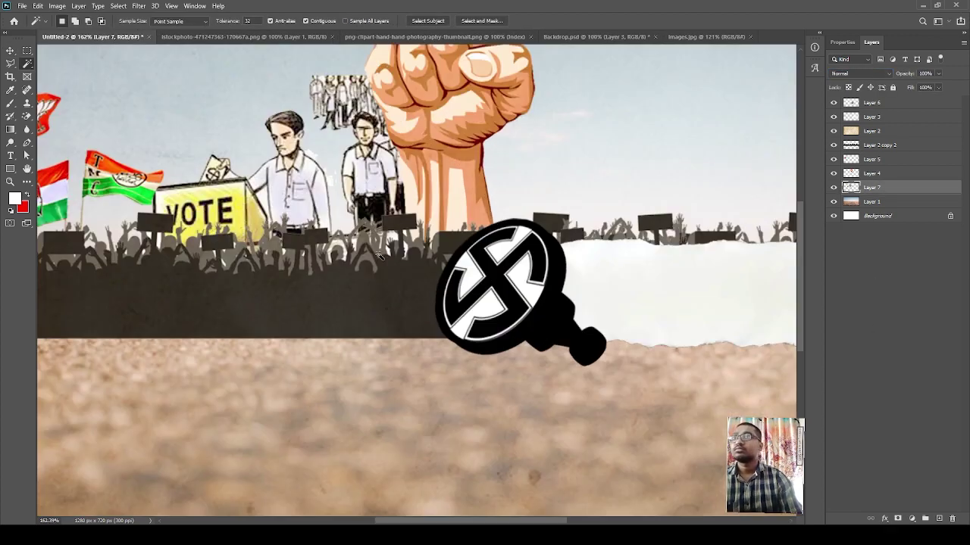
scroll(390, 258, up, 2)
Duplicate the VOTE picture layer and shift the copy up and left
scroll(309, 129, down, 5)
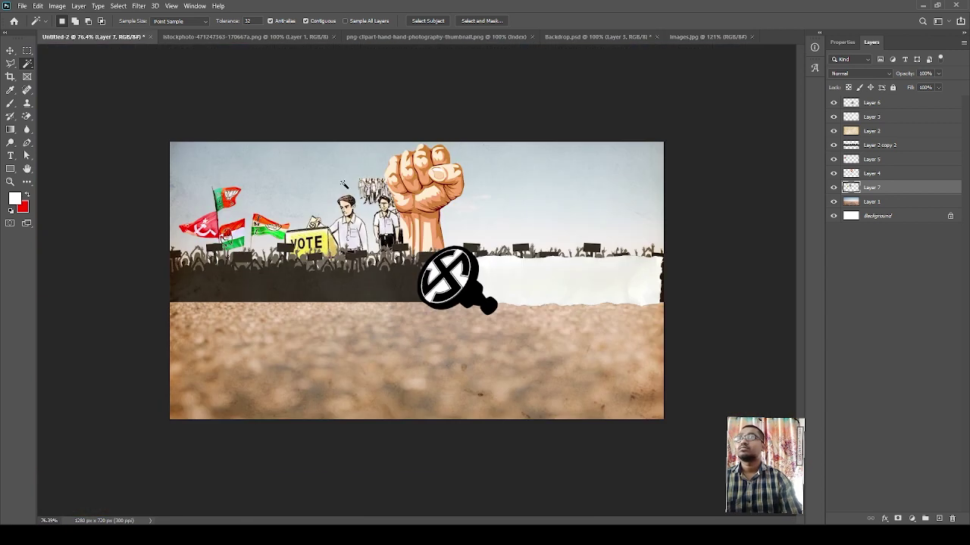
key(ctrl+t)
scroll(416, 281, up, 1)
key(Return)
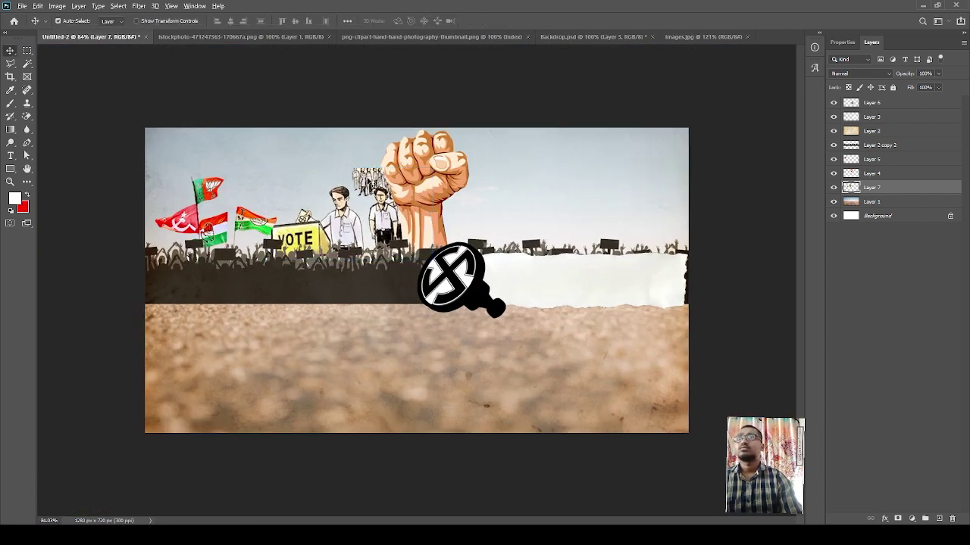
key(ctrl+j)
key(shift+Up)
key(shift+Up)
key(shift+Up)
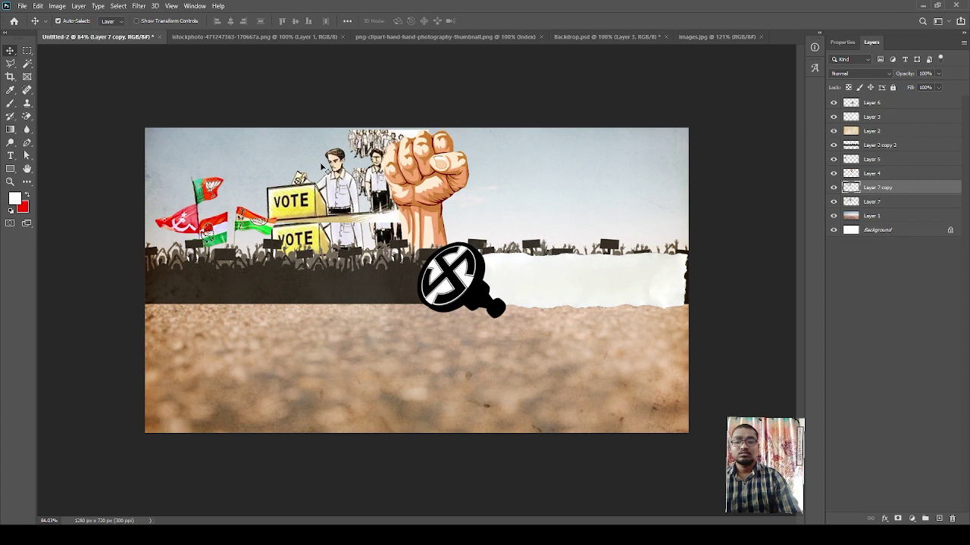
mouse_move(321, 164)
mouse_down()
mouse_move(292, 159)
mouse_move(349, 182)
mouse_up()
Mask out the copy's unwanted parts, place it below the original and merge them
click(897, 519)
key(b)
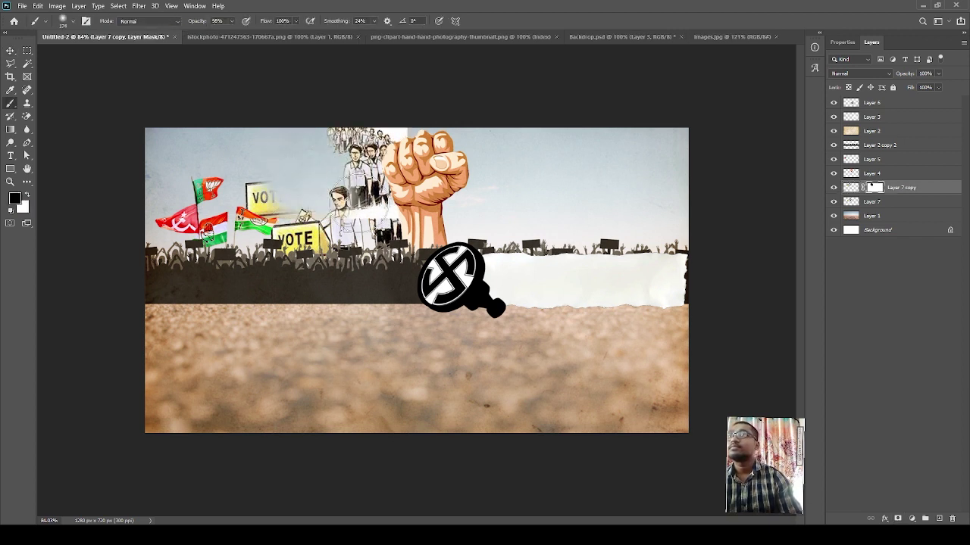
drag(382, 223, 349, 186)
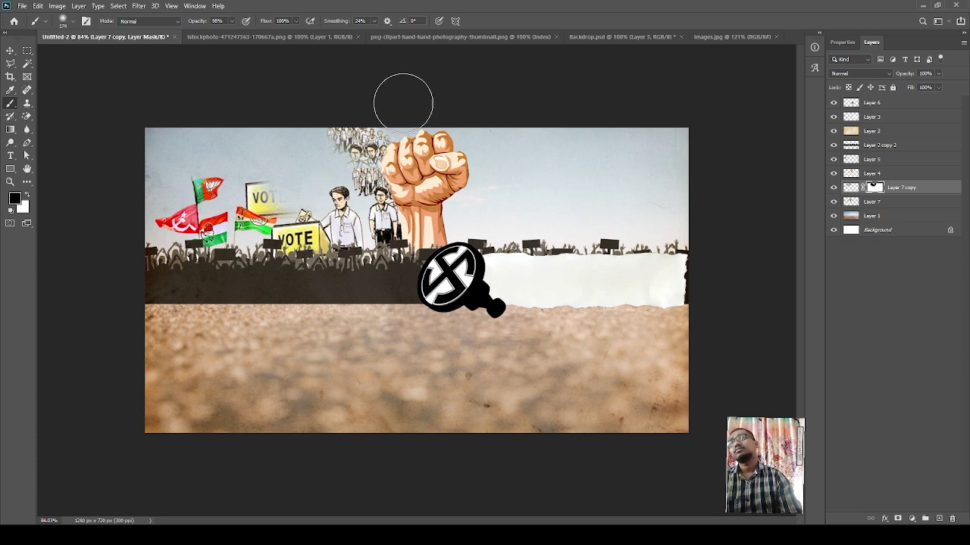
drag(887, 189, 886, 206)
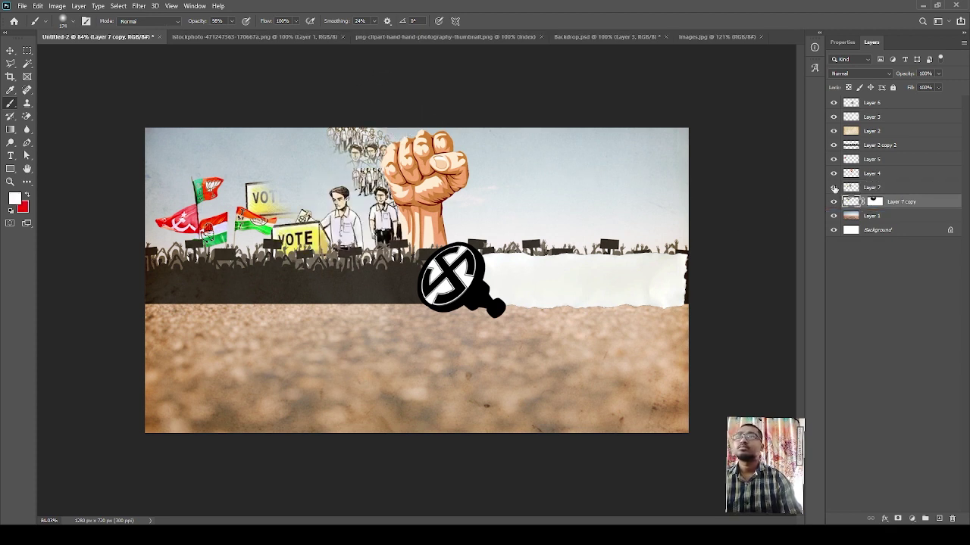
click(877, 188)
click(876, 202)
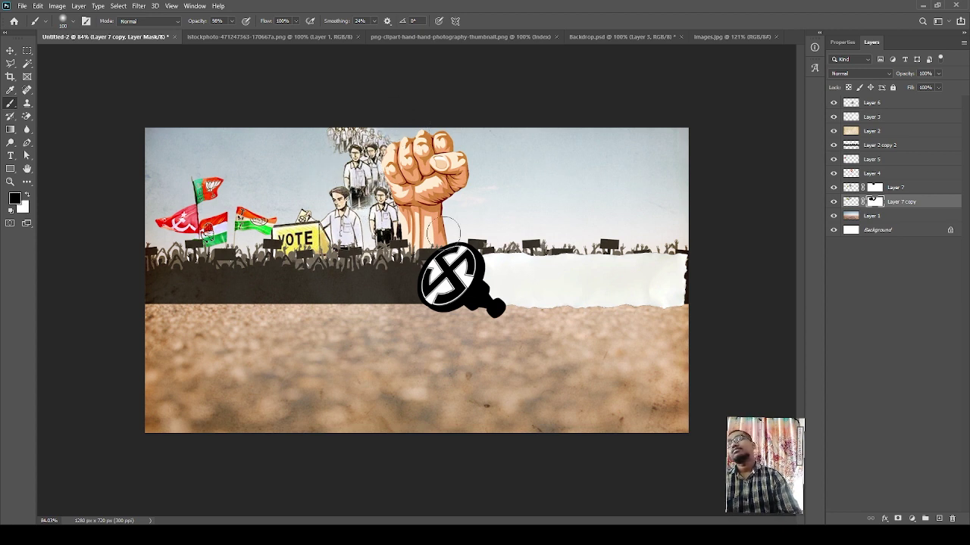
key(ctrl+e)
key(i)
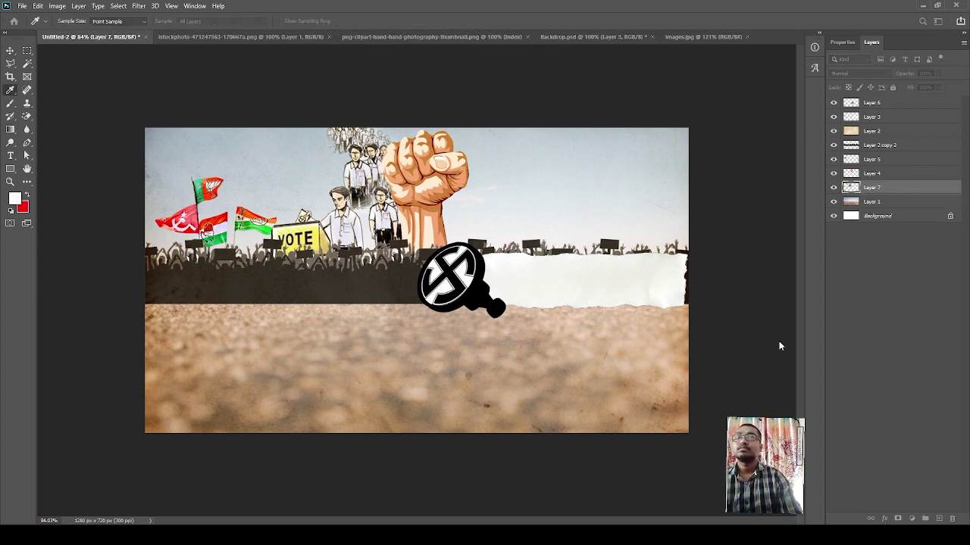
key(v)
key(ctrl+minus)
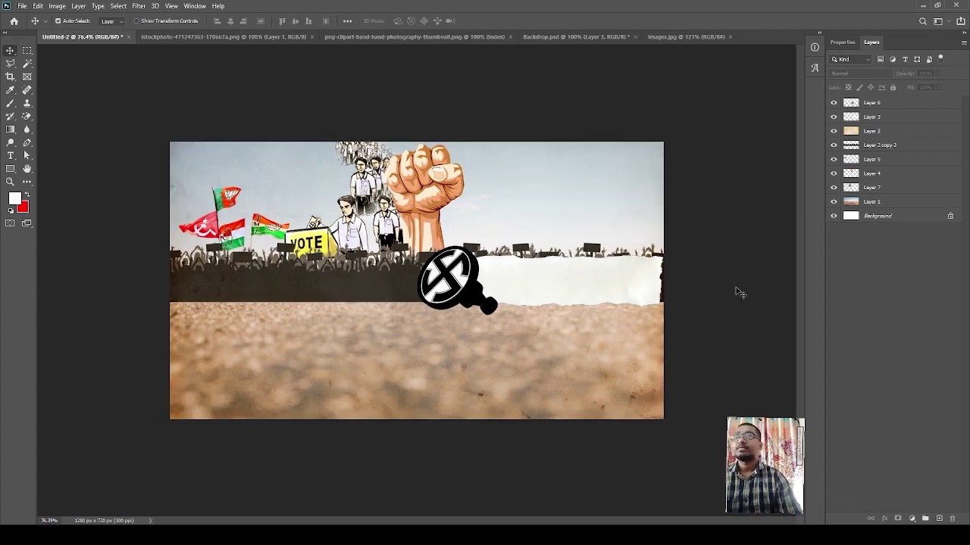
Type the two-line title PANCHAYAT / ELECTION 23 on the strip, sizing each line
click(11, 155)
click(513, 274)
text(I)
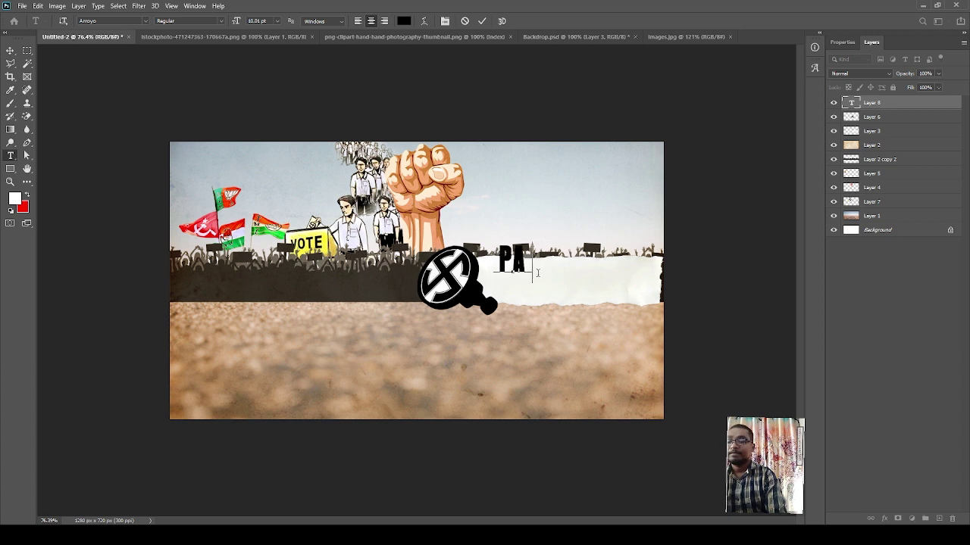
key(ctrl+a)
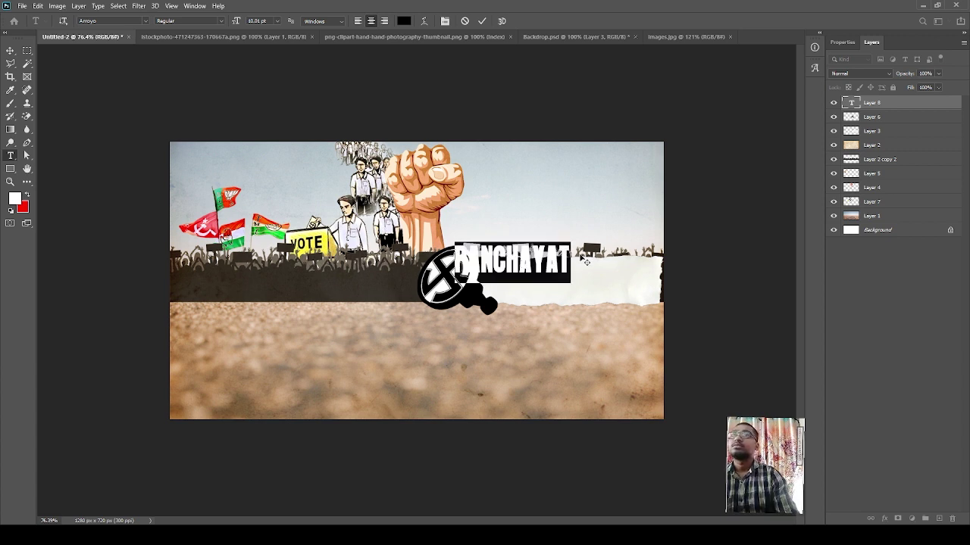
key(ctrl+v)
text(23)
key(shift+Home)
key(ctrl+shift+period)
key(ctrl+a)
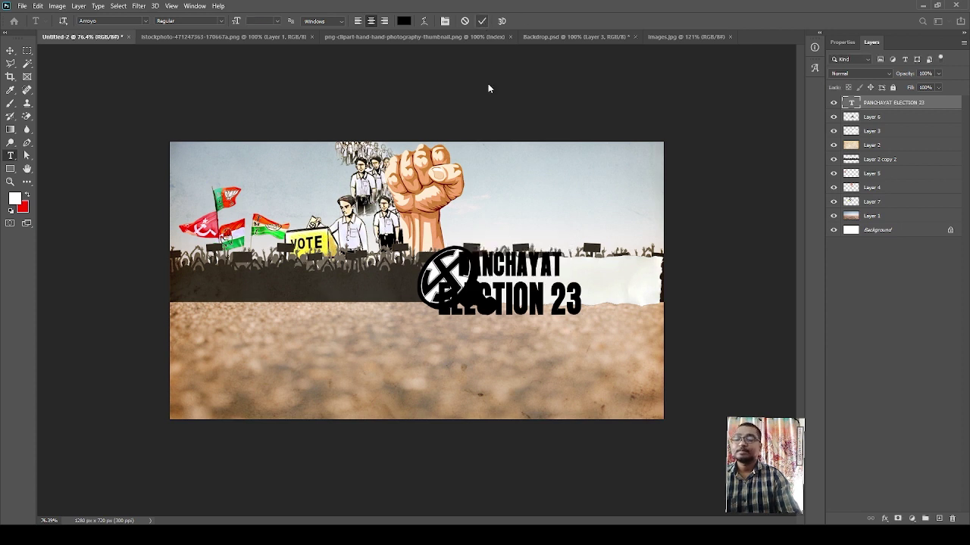
key(ctrl+shift+period)
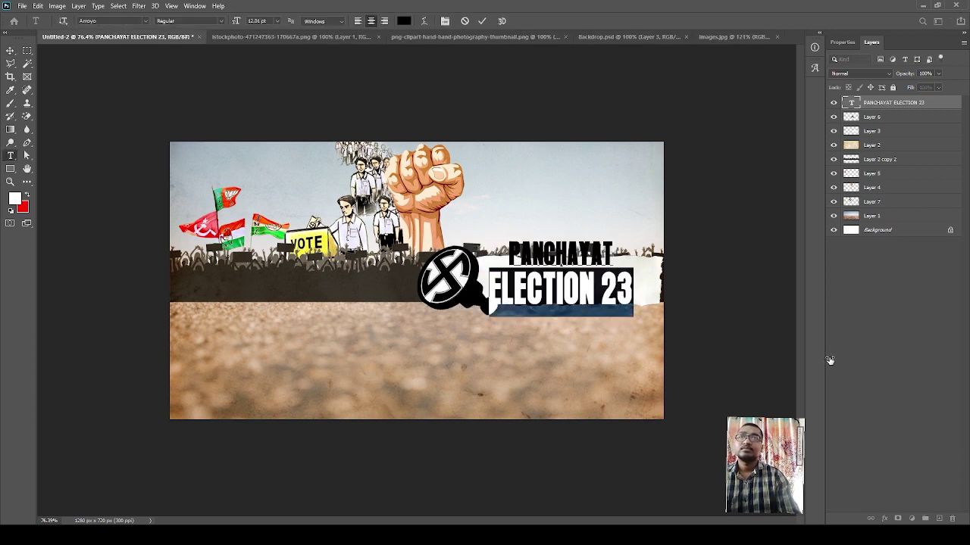
key(ctrl+shift+comma)
drag(509, 254, 598, 249)
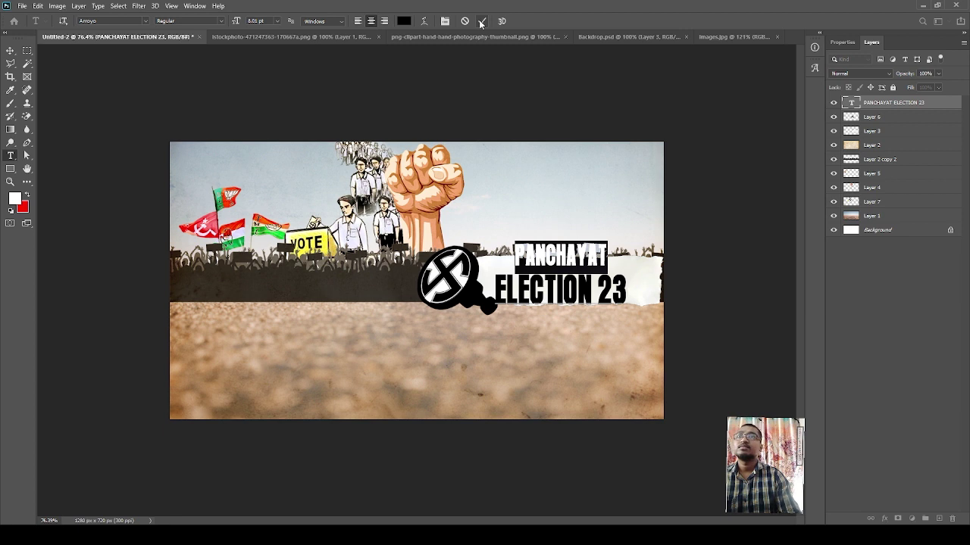
key(ctrl+a)
Scale the title down to fit the white strip beside the stamp
key(ctrl+t)
drag(627, 244, 607, 258)
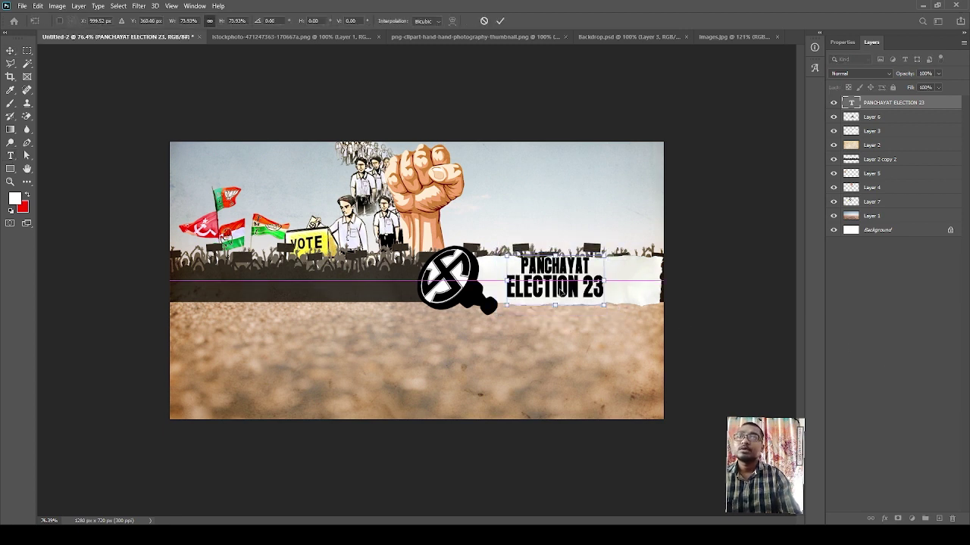
drag(500, 281, 496, 286)
key(Return)
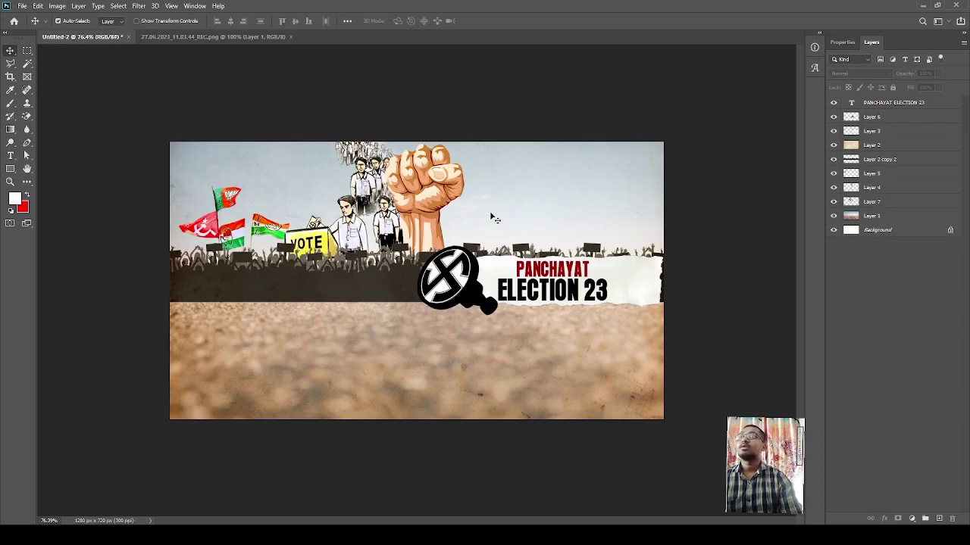
Paste the soldiers photo above the VOTE layer and move it to the upper right
click(891, 205)
key(ctrl+v)
mouse_move(524, 221)
mouse_down()
mouse_move(674, 173)
mouse_move(676, 162)
mouse_up()
key(ctrl+t)
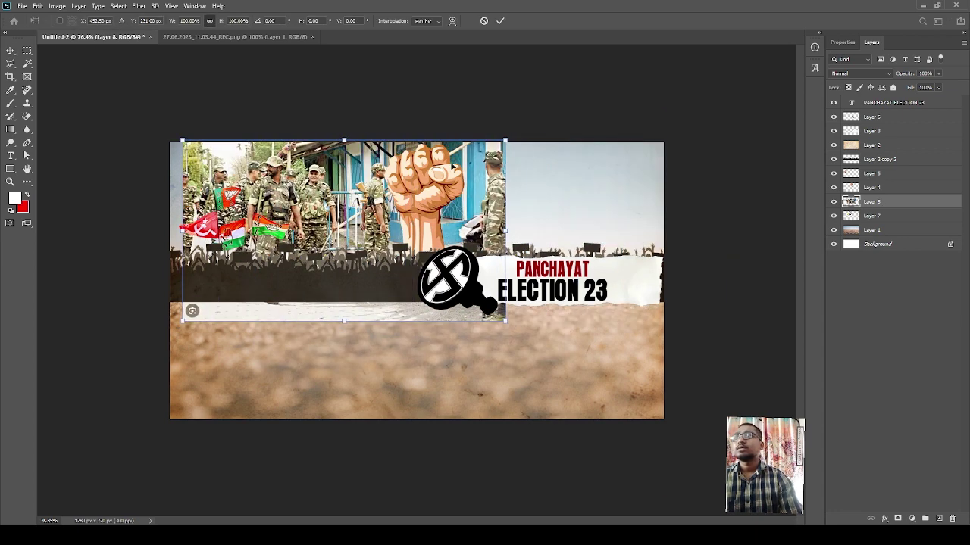
Mask the soldiers photo and fade its side and bottom edges with black-to-white gradients
key(Return)
click(898, 519)
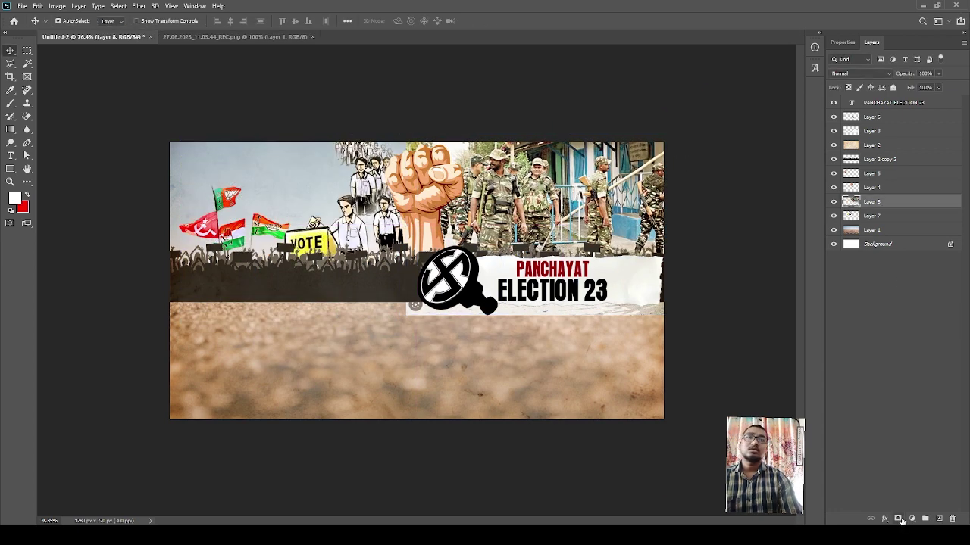
key(g)
drag(659, 197, 576, 197)
drag(535, 318, 535, 277)
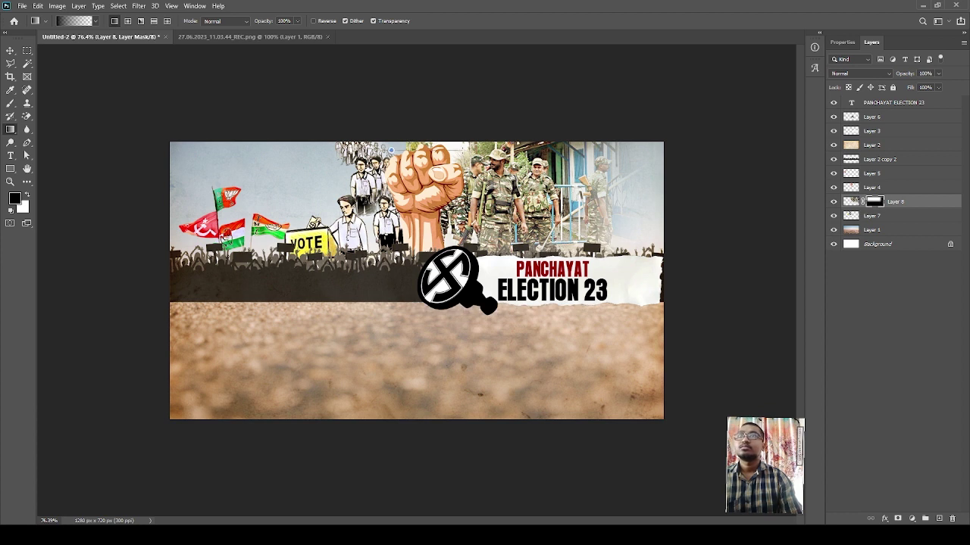
key(i)
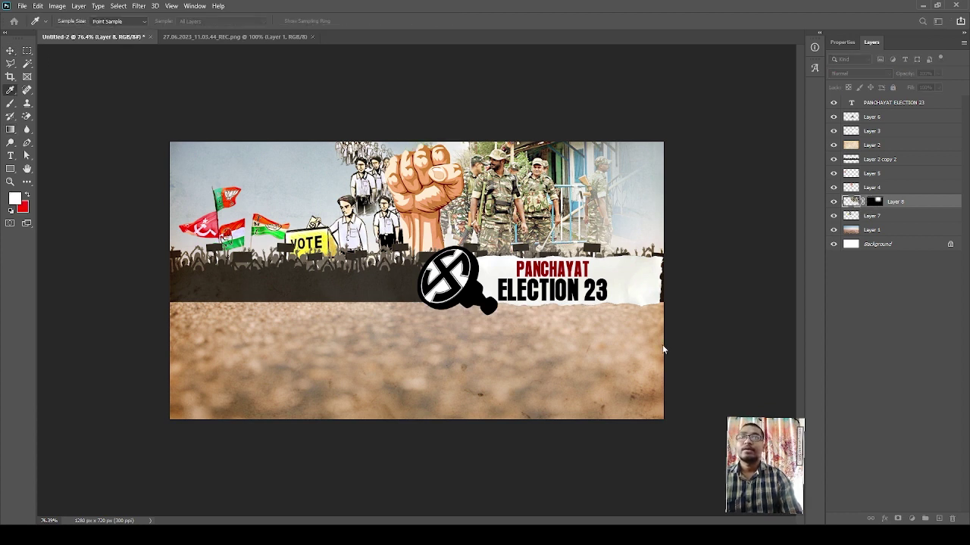
key(v)
click(735, 201)
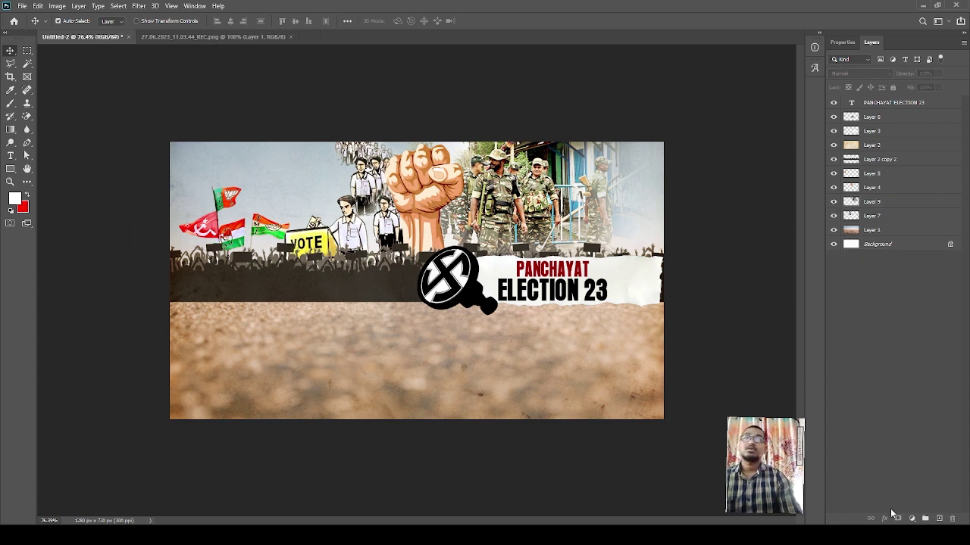
Place the red paint texture into the poster and scale it to cover the whole canvas
drag(590, 255, 876, 205)
key(ctrl+t)
mouse_move(296, 201)
mouse_down()
mouse_move(178, 86)
mouse_move(112, 43)
mouse_up()
key(Return)
Cycle through blend modes and set the red texture layer to Overlay
click(860, 73)
click(861, 176)
key(shift+plus)
key(shift+plus)
key(shift+plus)
key(shift+plus)
key(shift+plus)
key(shift+minus)
key(shift+minus)
key(shift+minus)
key(shift+minus)
key(shift+minus)
key(shift+minus)
key(shift+minus)
key(shift+minus)
key(shift+minus)
key(shift+plus)
key(shift+plus)
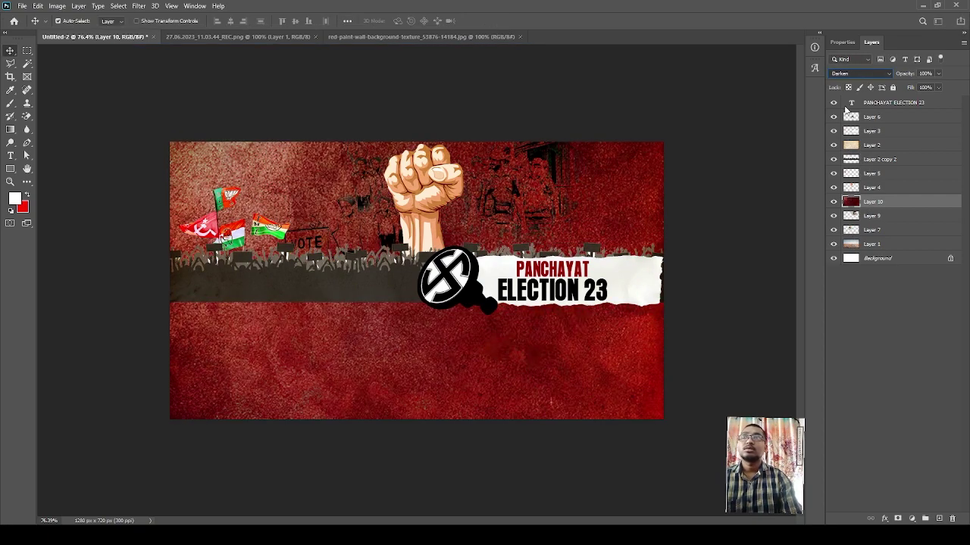
key(shift+plus)
key(shift+plus)
key(shift+plus)
key(shift+plus)
key(shift+plus)
key(shift+plus)
key(shift+plus)
key(shift+plus)
key(shift+plus)
key(shift+plus)
key(shift+plus)
key(shift+plus)
key(shift+plus)
key(shift+minus)
key(shift+minus)
key(shift+minus)
key(shift+plus)
key(shift+plus)
key(shift+minus)
scroll(416, 280, down, 2)
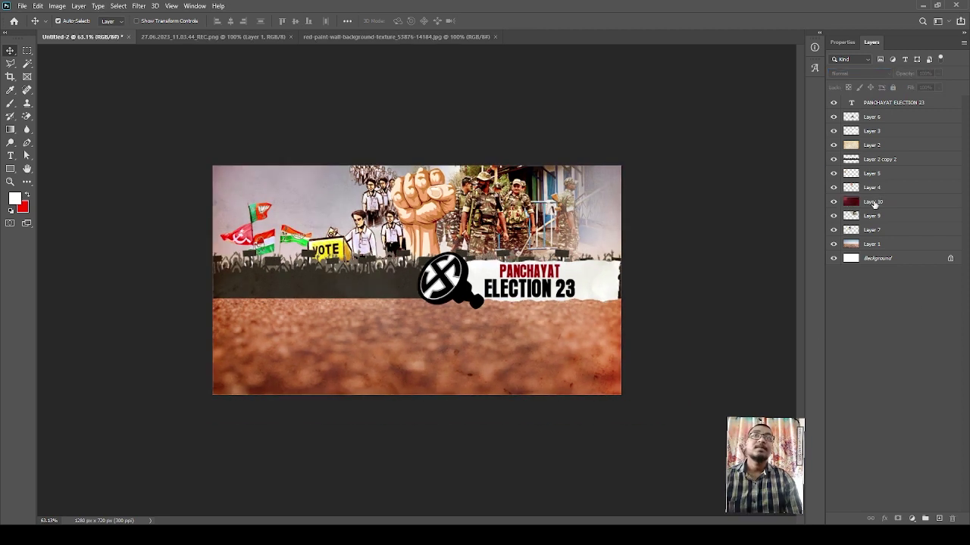
Move the red texture layer (Layer 10) below the crowd layer, Layer 2 copy 2
drag(874, 203, 866, 175)
scroll(416, 288, down, 1)
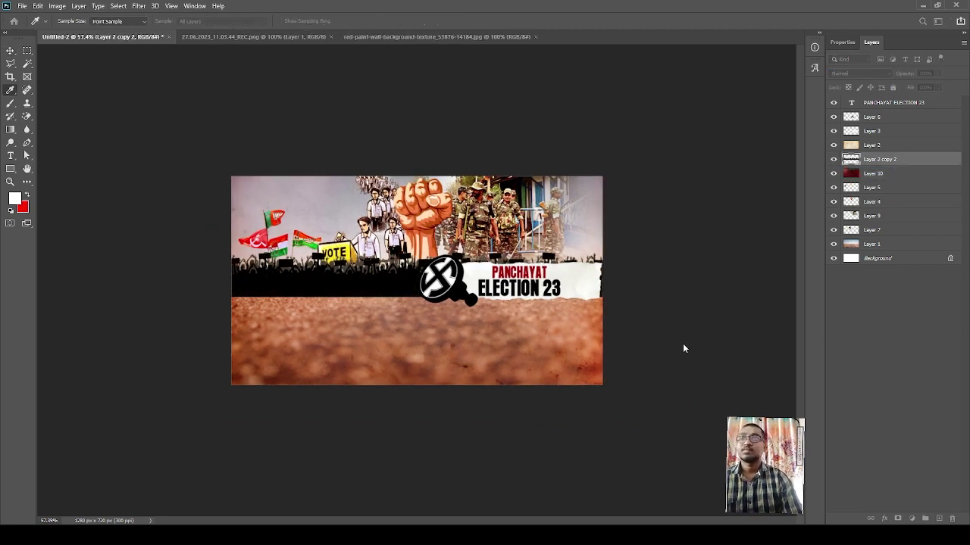
click(712, 288)
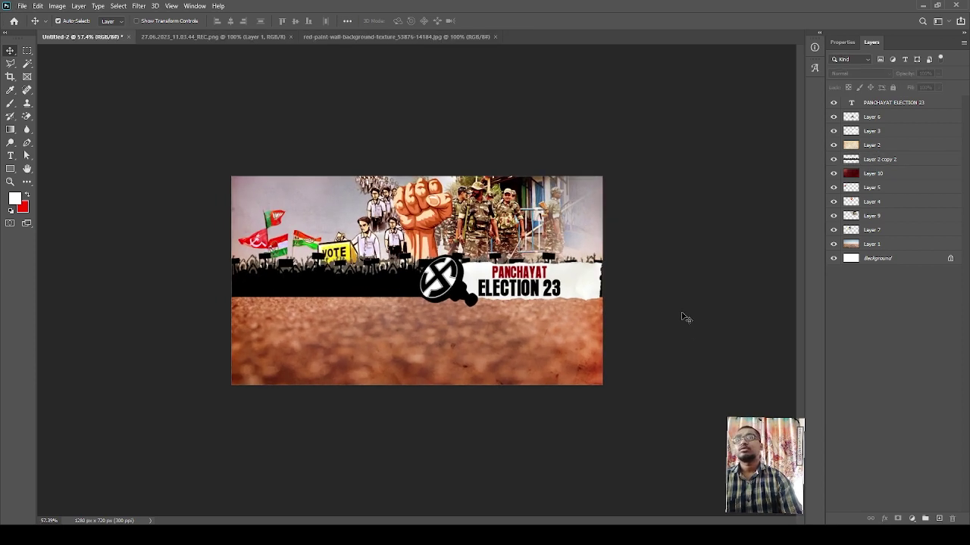
Nudge the PANCHAYAT ELECTION 23 title layer slightly to the right
key(alt+period)
key(shift+Right)
click(734, 292)
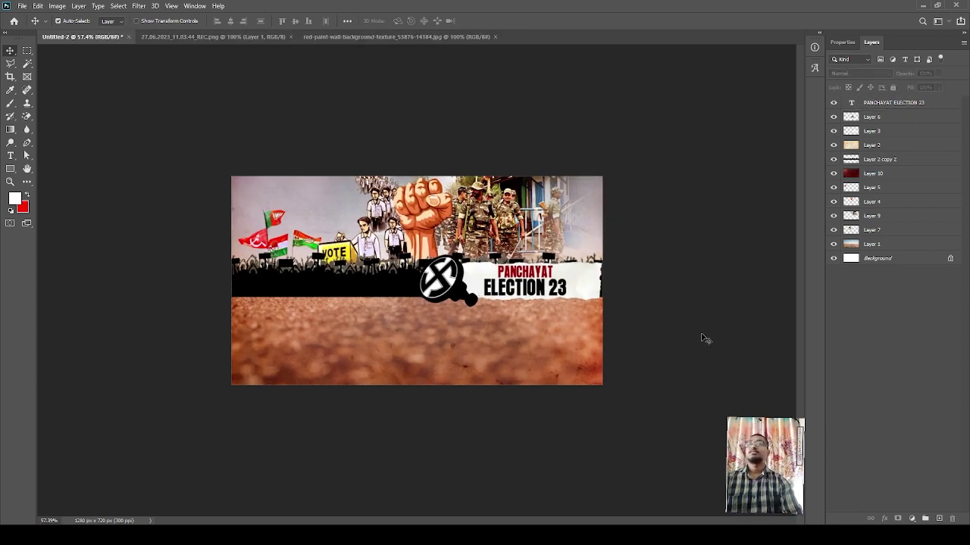